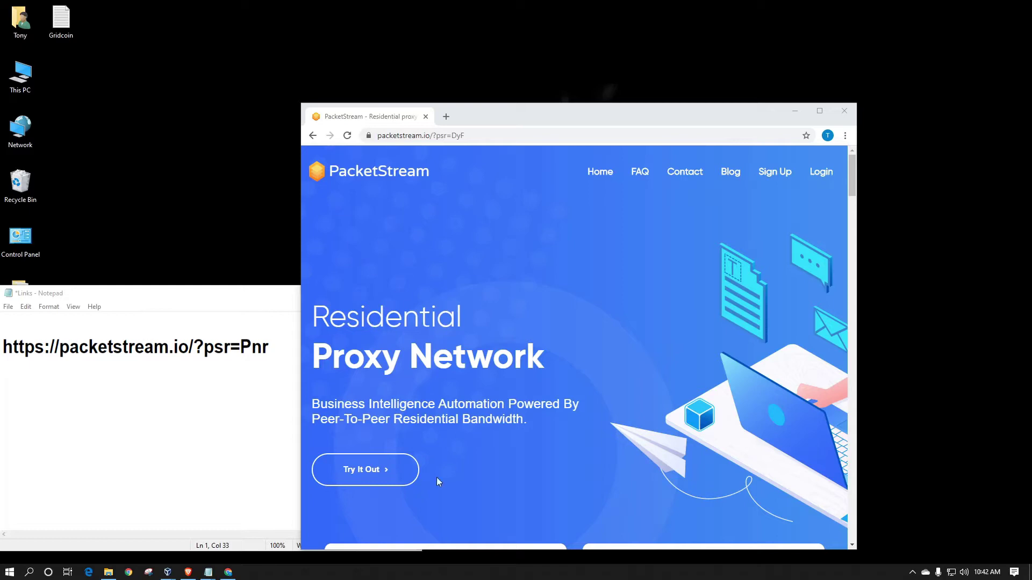
Use 'Try It Out' on the PacketStream homepage to reach the empty signup form.
{"action": "left_click", "coordinate": [382, 473]}
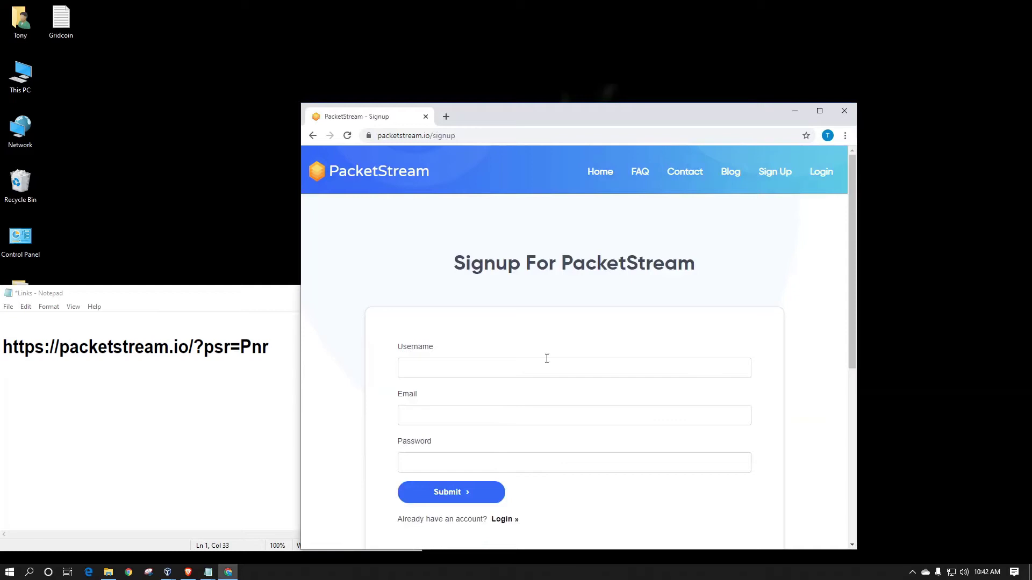
Start entering a signup username, then minimize Chrome to reveal the Notepad referral-link file.
{"action": "left_click", "coordinate": [497, 369]}
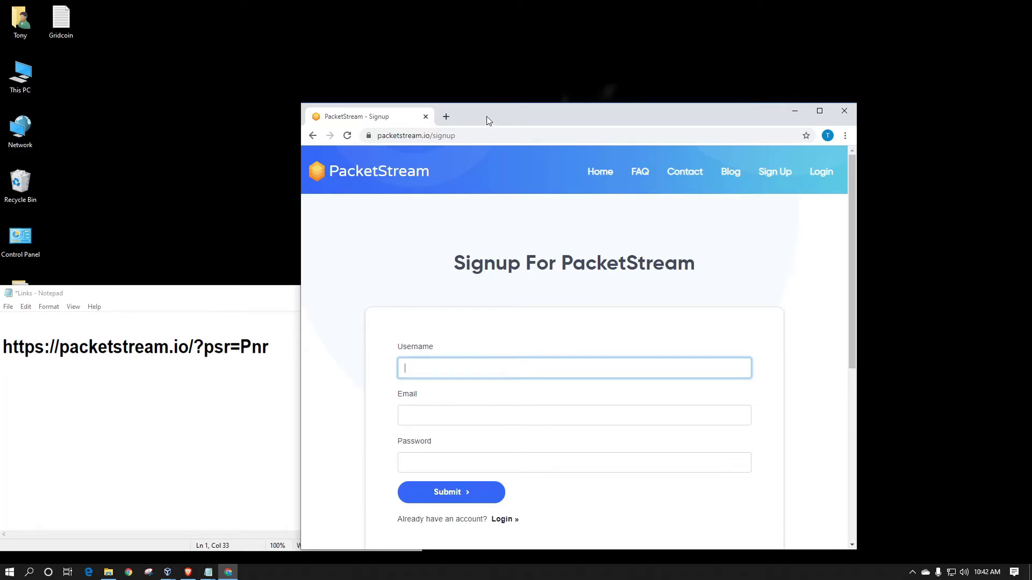
{"action": "left_click", "coordinate": [795, 110]}
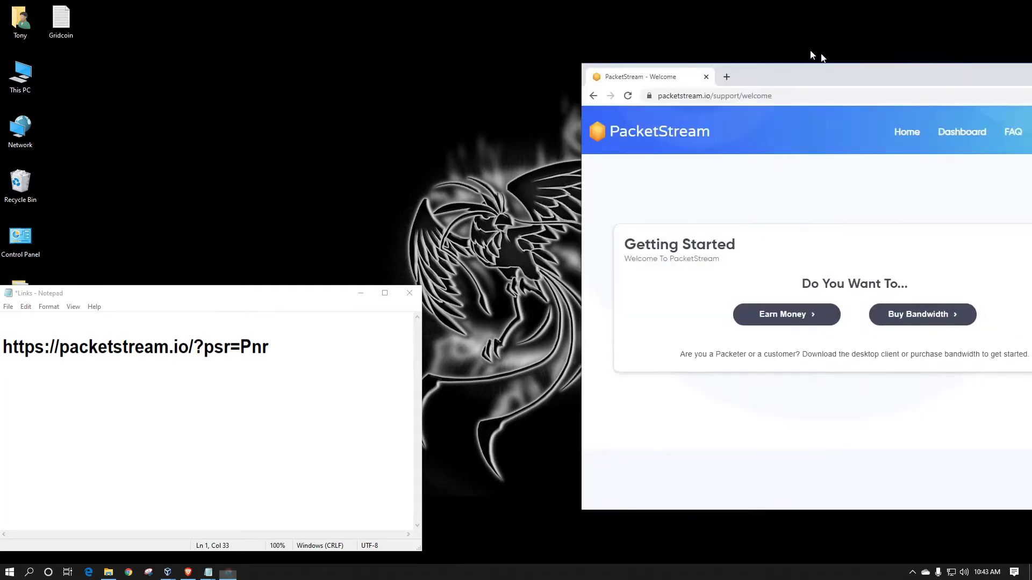
Bring the Chrome window back and choose 'Earn Money' to reach Dashboard > Download.
{"action": "left_click_drag", "start_coordinate": [811, 49], "coordinate": [636, 81]}
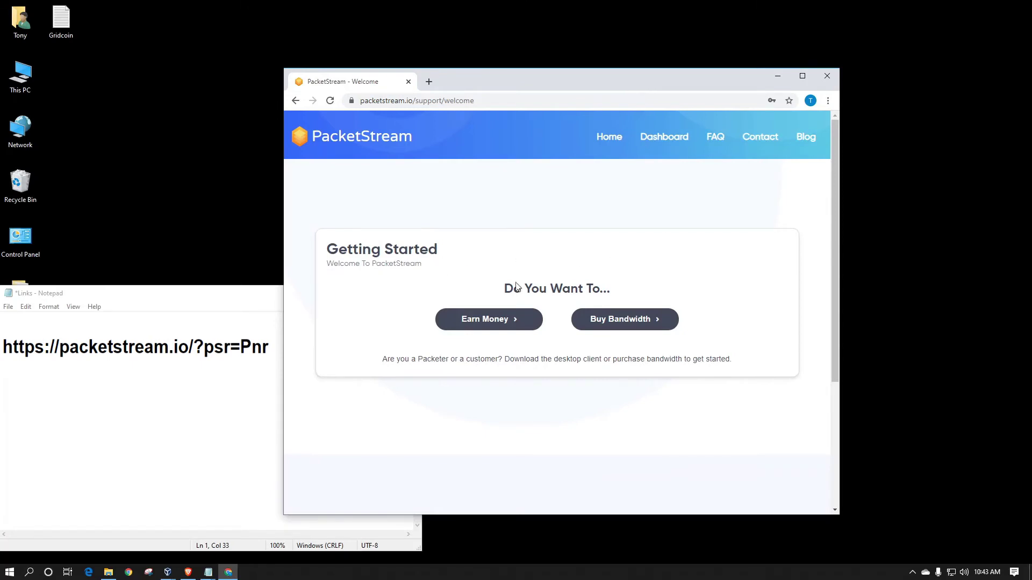
{"action": "left_click", "coordinate": [502, 323]}
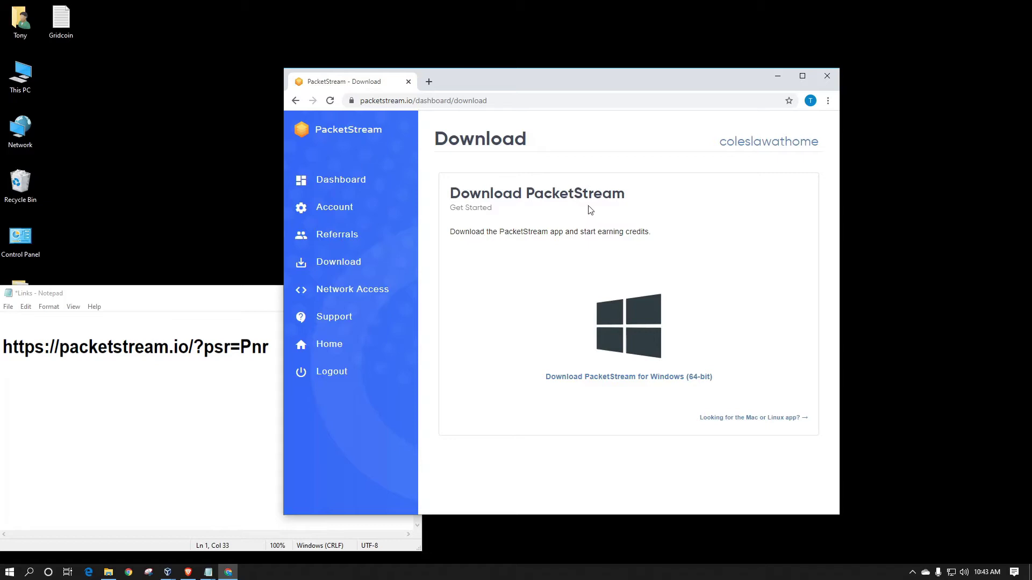
Download the 72.1 MB Windows 64-bit PacketStream.exe, checking the hidden tray icons meanwhile.
{"action": "left_click", "coordinate": [639, 386]}
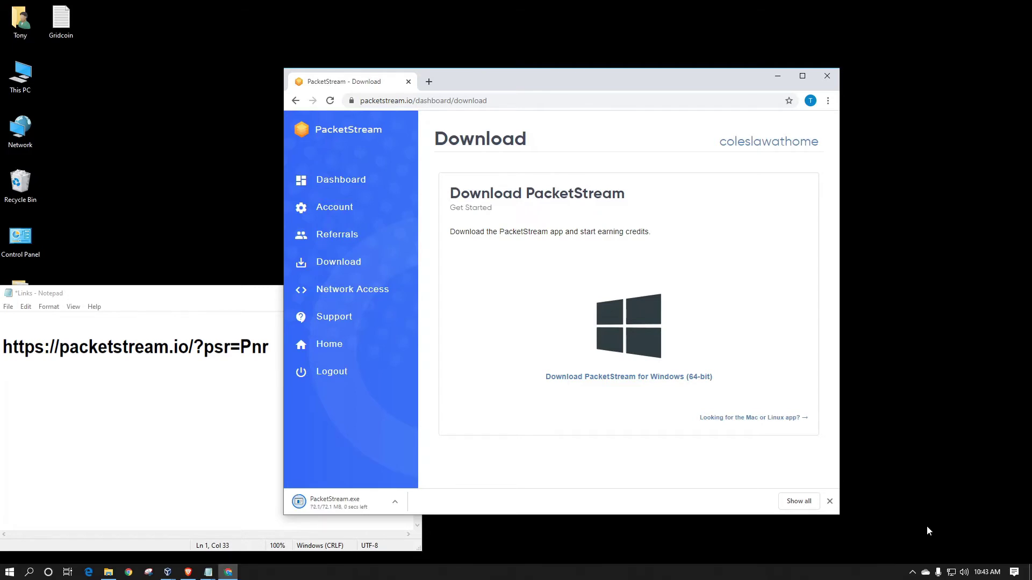
{"action": "left_click", "coordinate": [913, 573]}
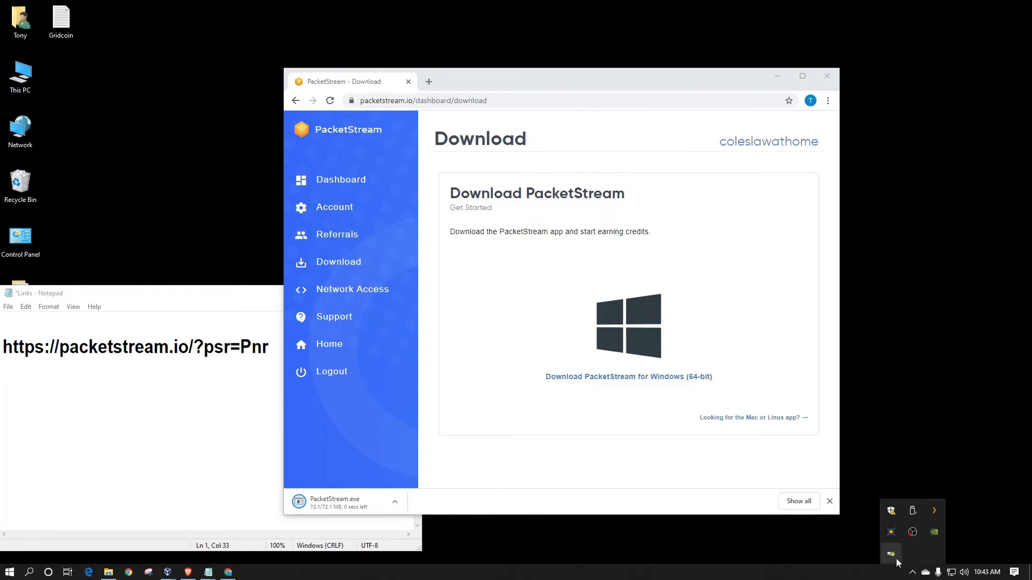
{"action": "left_click", "coordinate": [326, 520]}
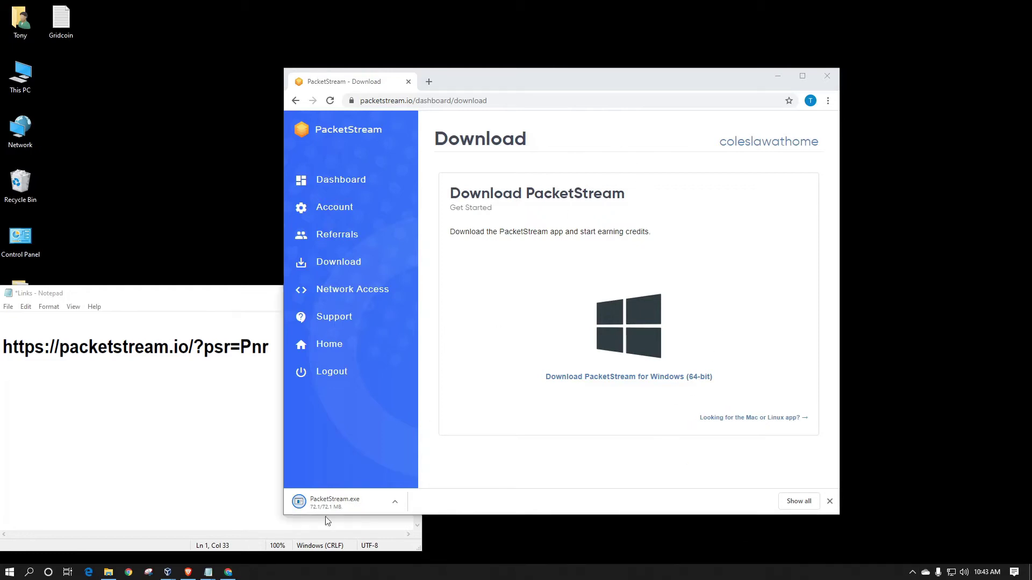
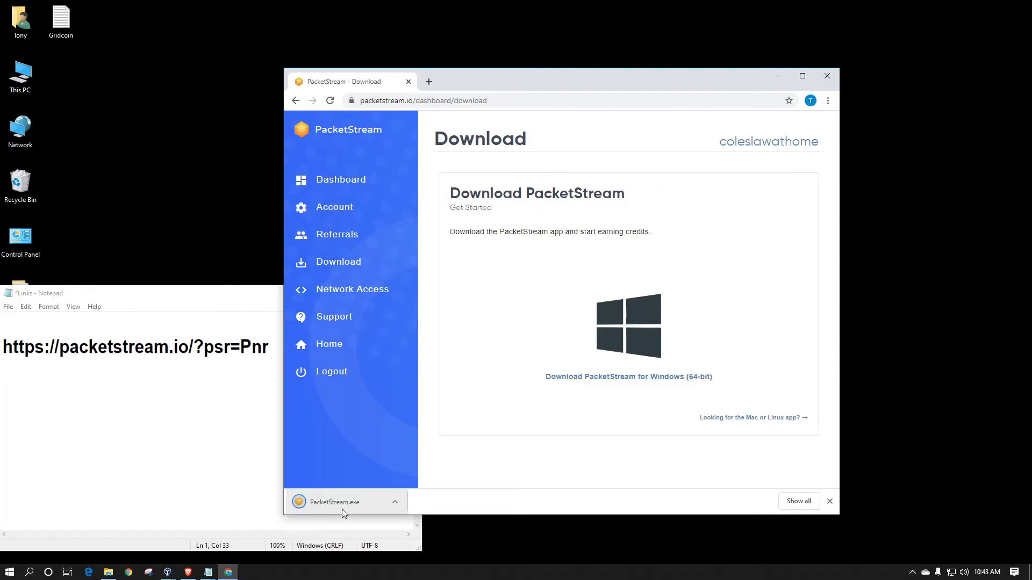
Run the downloaded PacketStream.exe from Chrome's download bar to bring up the login window.
{"action": "left_click", "coordinate": [340, 503]}
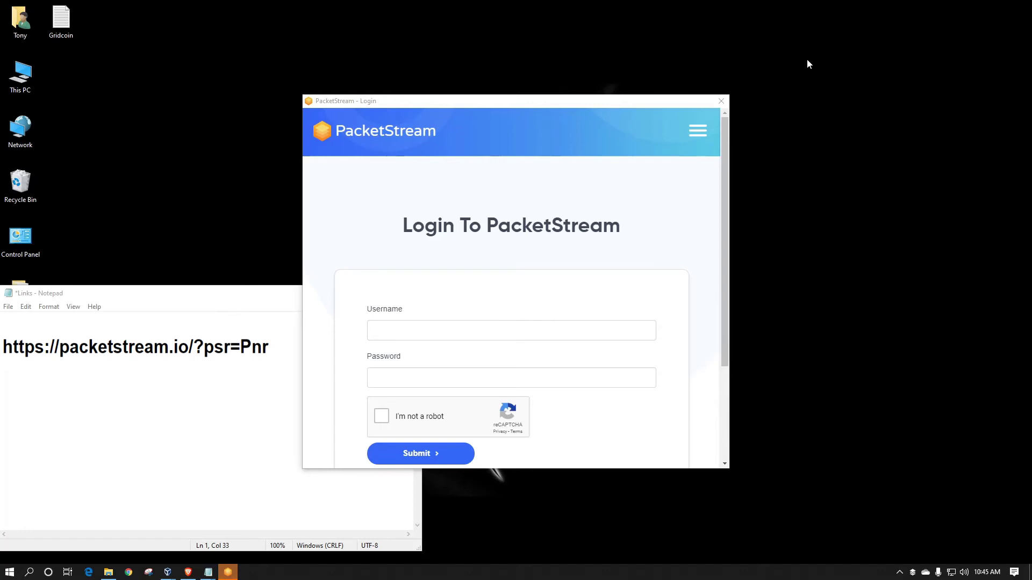
Sign in to PacketStream with the username and password, ticking the reCAPTCHA check.
{"action": "left_click", "coordinate": [488, 328]}
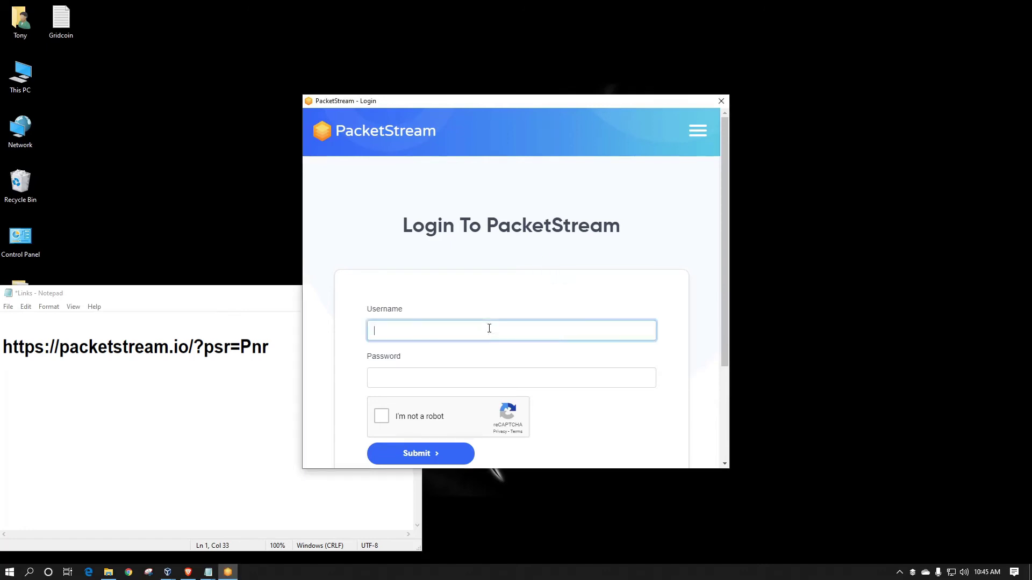
{"action": "type", "text": "coleslaw"}
{"action": "type", "text": "athome"}
{"action": "key", "text": "Tab"}
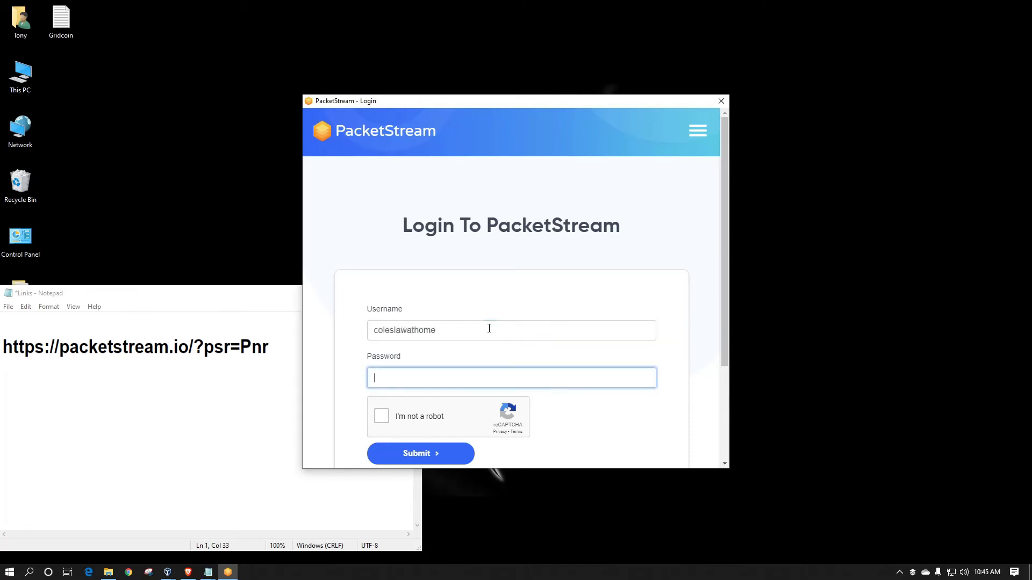
{"action": "type", "text": "••••"}
{"action": "type", "text": "••••"}
{"action": "key", "text": "Tab"}
{"action": "key", "text": "space"}
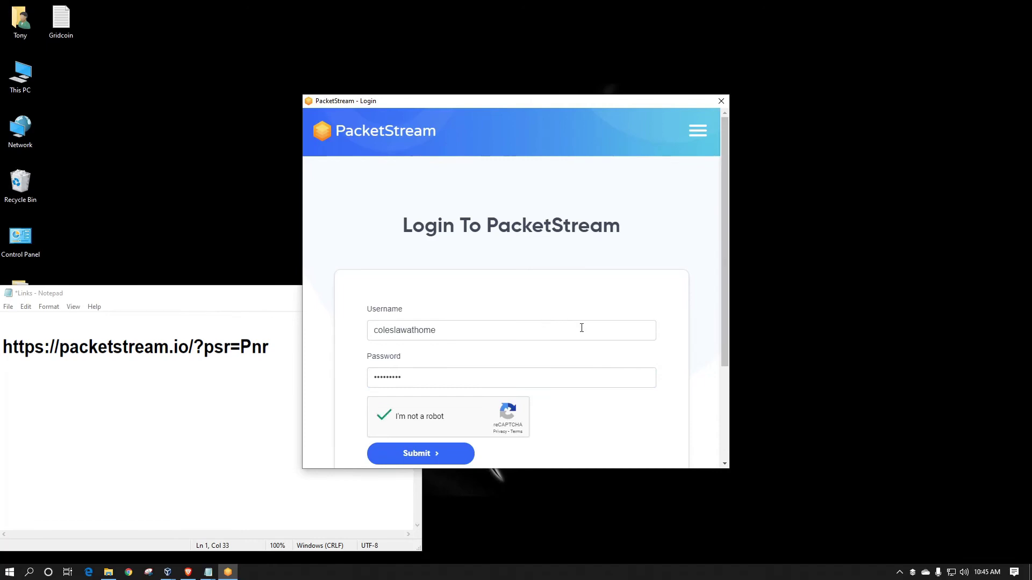
{"action": "left_click", "coordinate": [451, 459]}
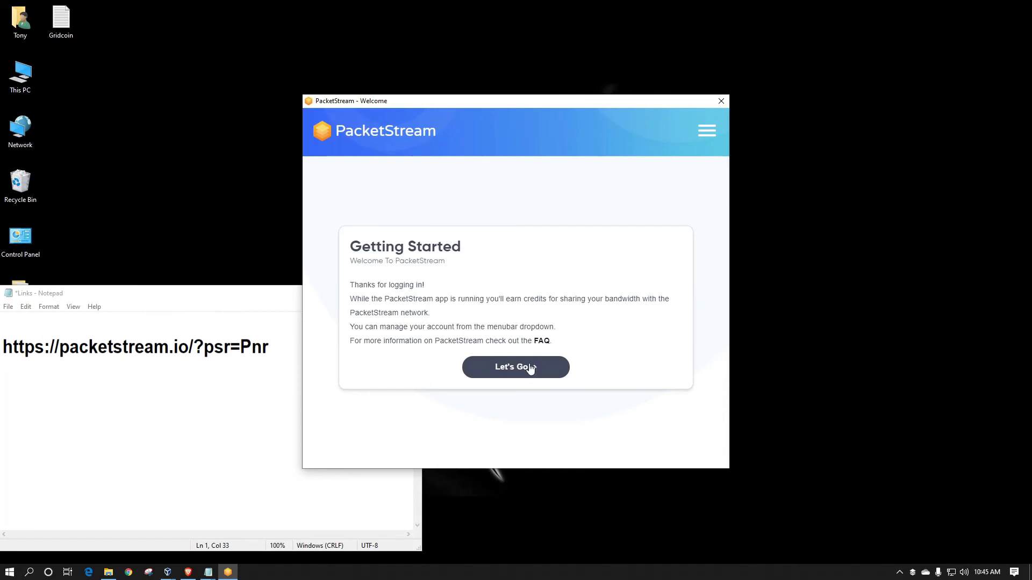
Continue past Getting Started with "Let's Go" to the Dashboard showing $0.00 balance.
{"action": "left_click", "coordinate": [524, 366]}
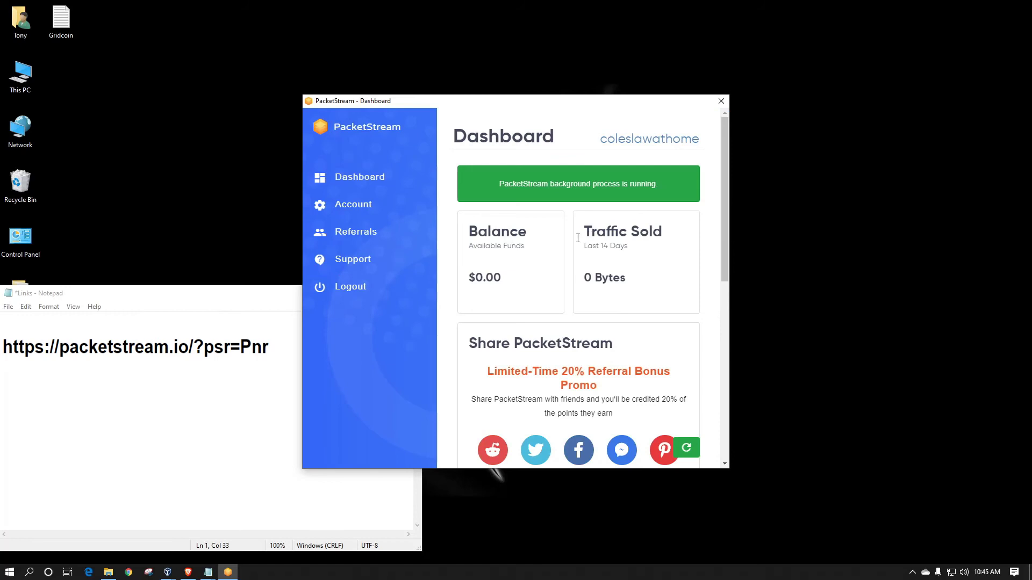
{"action": "left_click", "coordinate": [365, 179]}
{"action": "scroll", "coordinate": [659, 318], "scroll_direction": "down", "scroll_amount": 3}
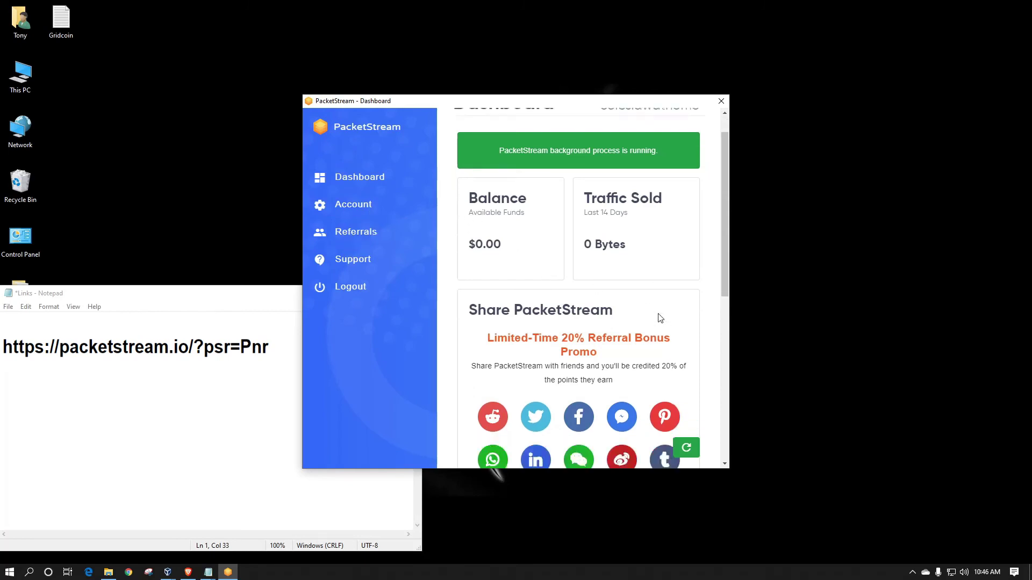
{"action": "scroll", "coordinate": [660, 319], "scroll_direction": "down", "scroll_amount": 5}
{"action": "scroll", "coordinate": [660, 318], "scroll_direction": "down", "scroll_amount": 3}
{"action": "scroll", "coordinate": [660, 318], "scroll_direction": "down", "scroll_amount": 1}
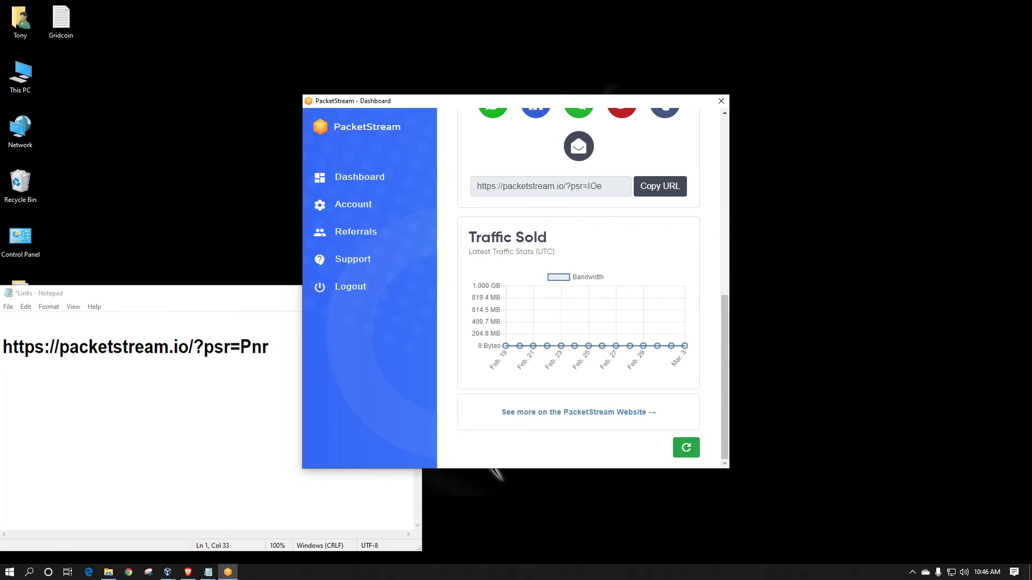
{"action": "left_click", "coordinate": [495, 475]}
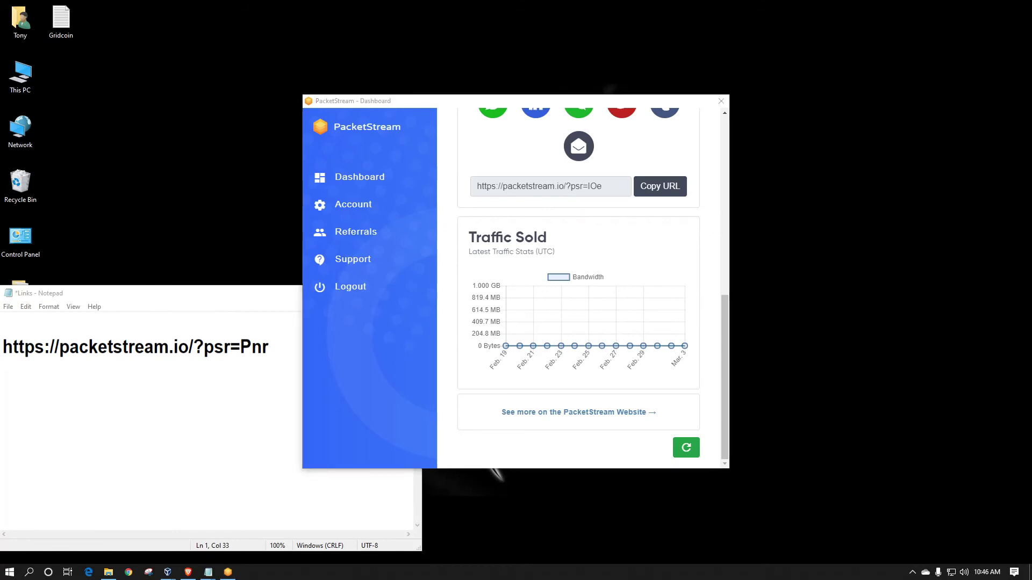
{"action": "left_click", "coordinate": [496, 476]}
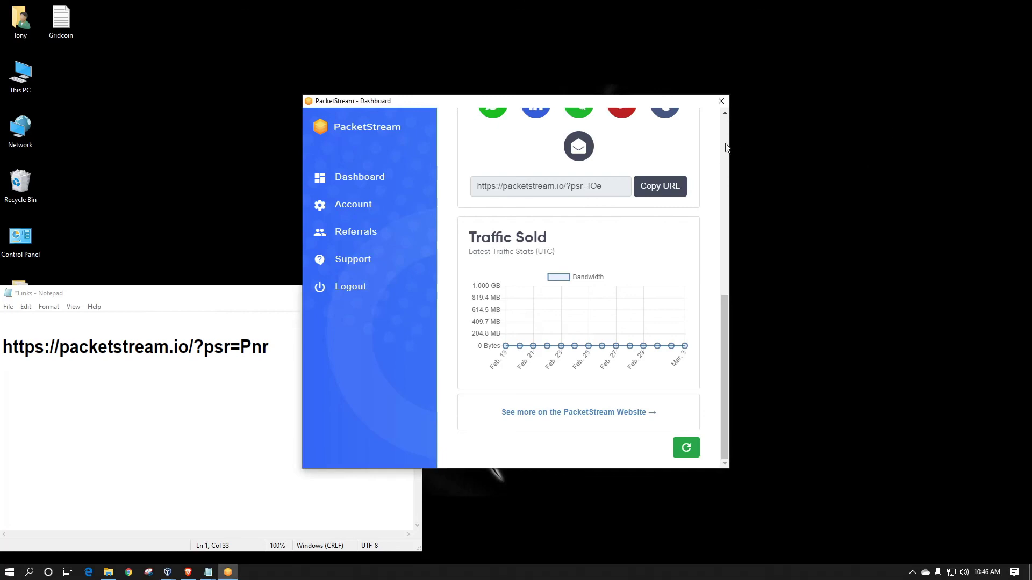
{"action": "left_click_drag", "start_coordinate": [725, 147], "coordinate": [730, 139]}
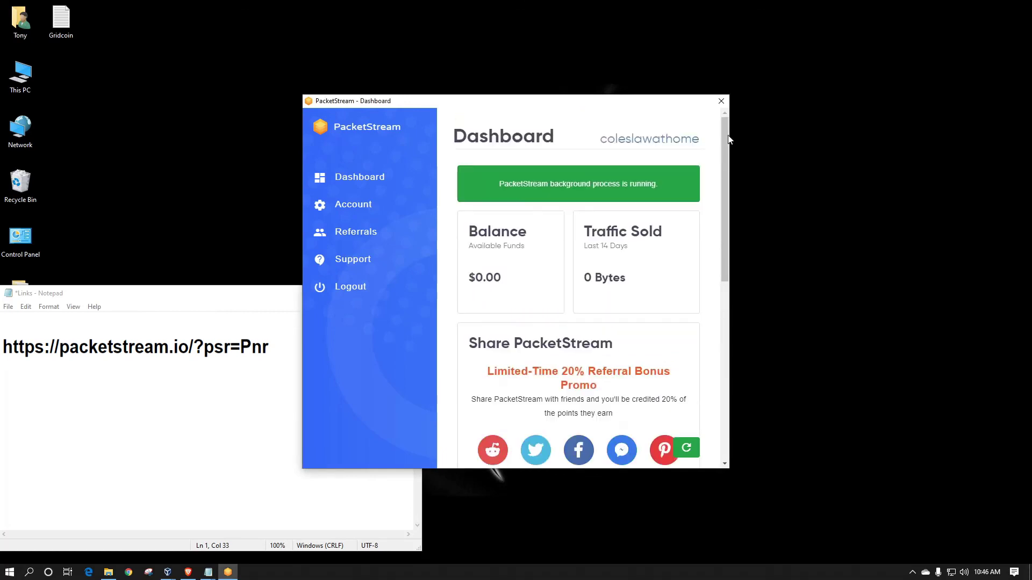